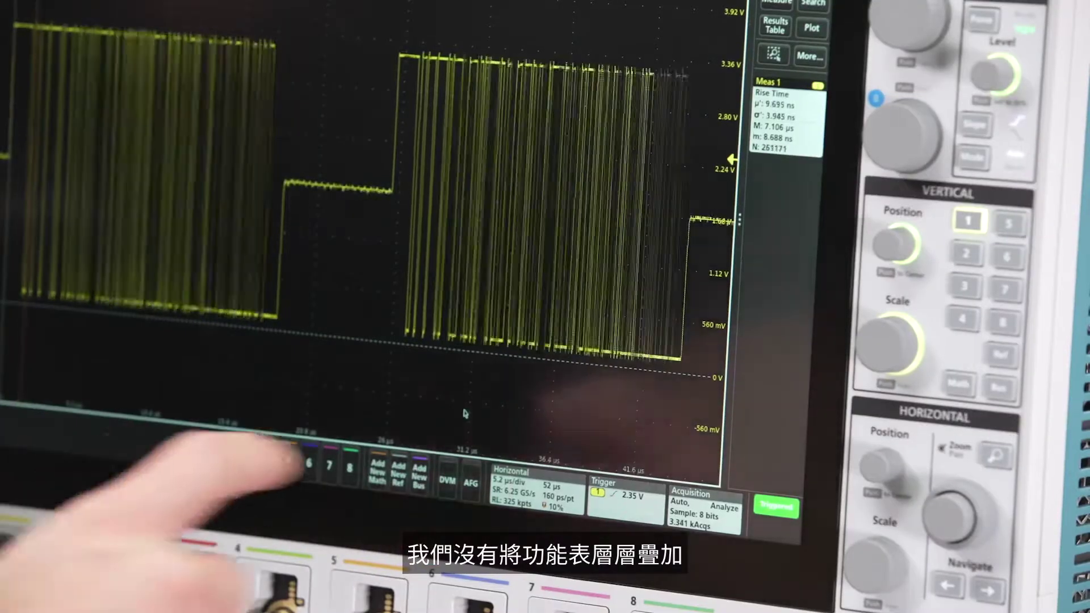
Bring up the trigger settings, showing the trigger mode and holdoff options.
left_click(626, 496)
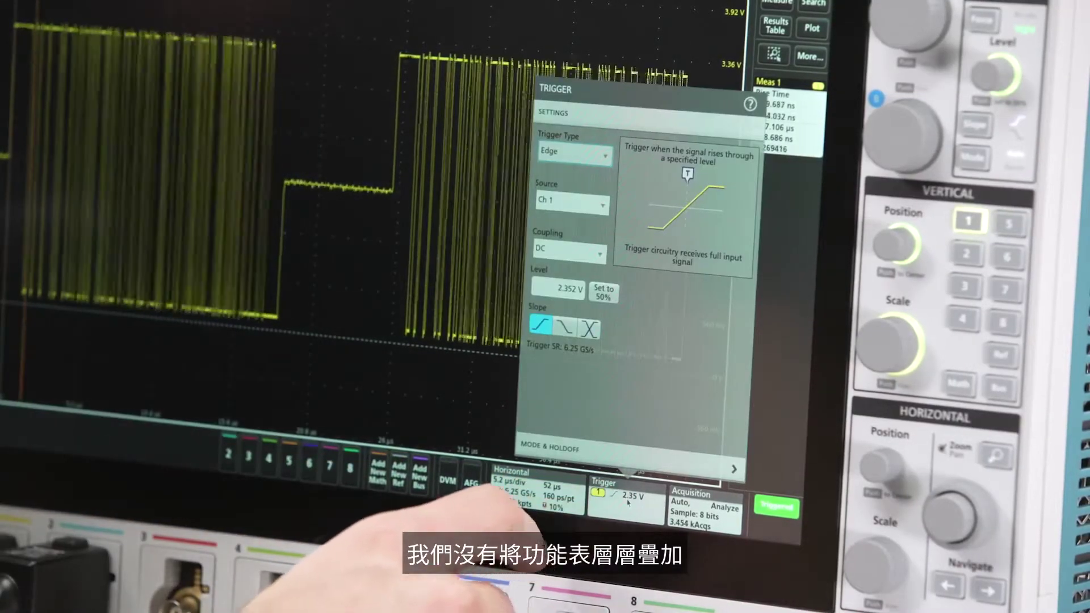
left_click(549, 448)
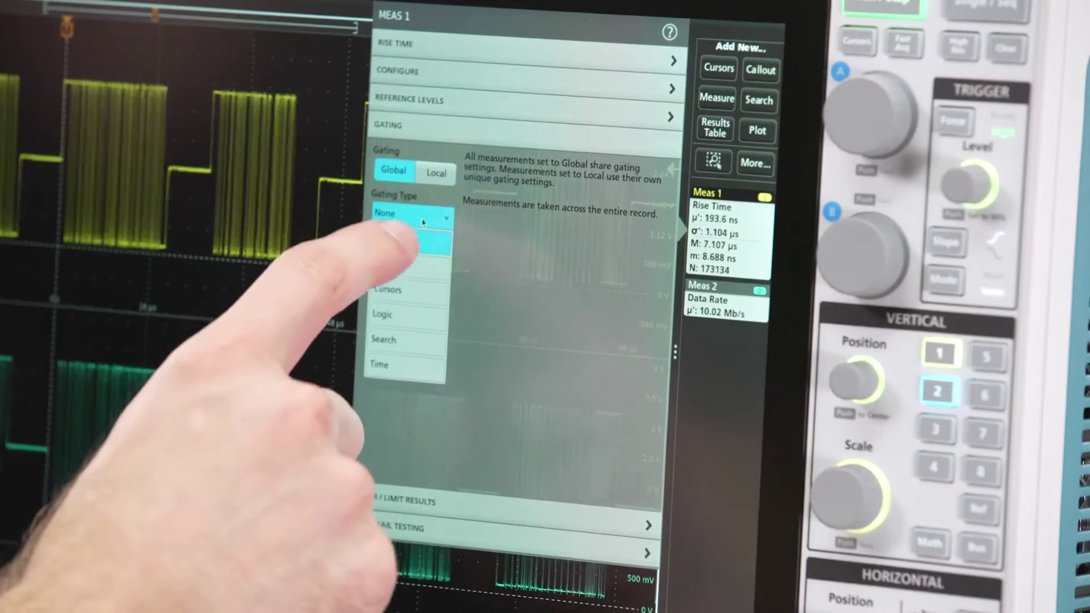
Gate Rise Time to Cursors, with cursor A near 21 µs and cursor B dragged left.
left_click(385, 290)
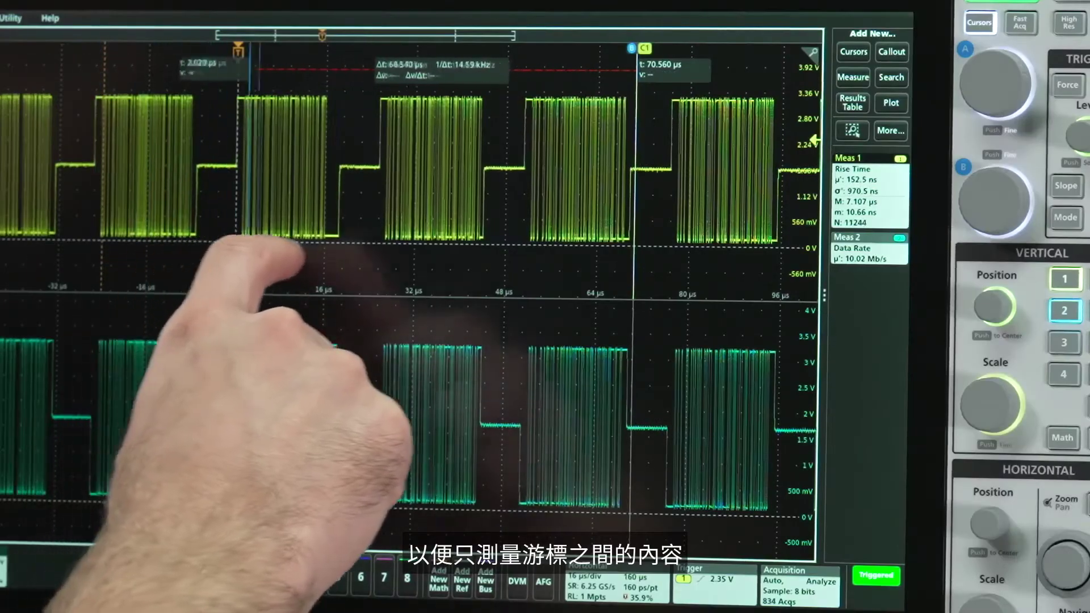
left_click_drag(170, 171, 356, 170)
left_click_drag(635, 273, 482, 249)
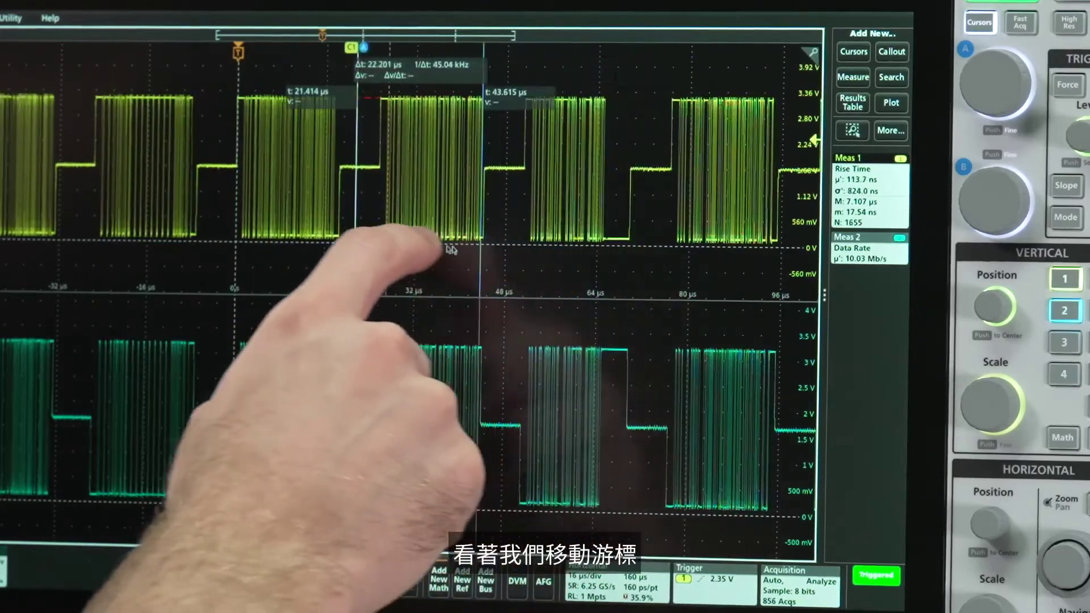